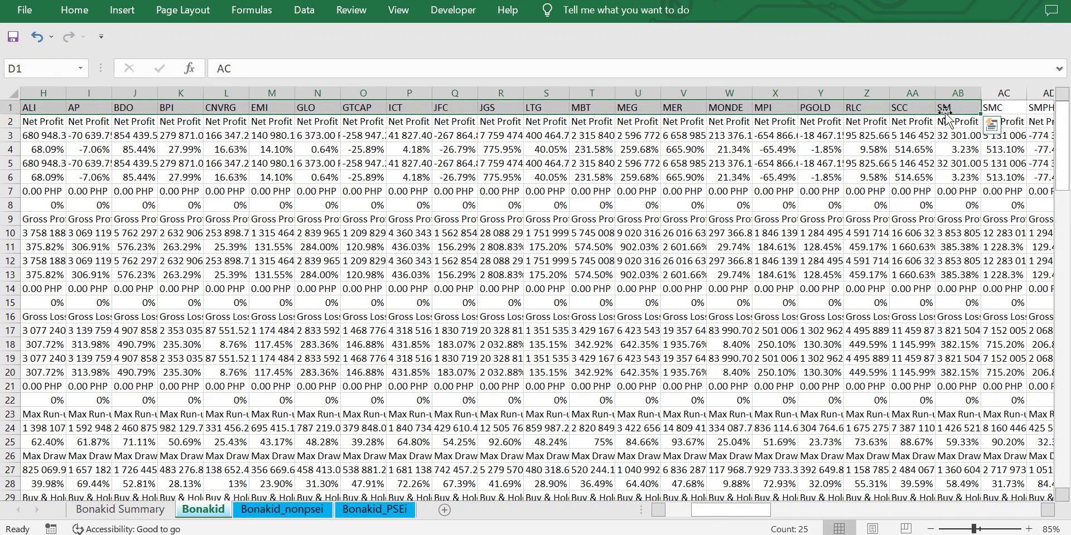
Select the ticker headers in row 1 of the Bonakid sheet from AC through House to count the stocks
key("ctrl+shift+Right")
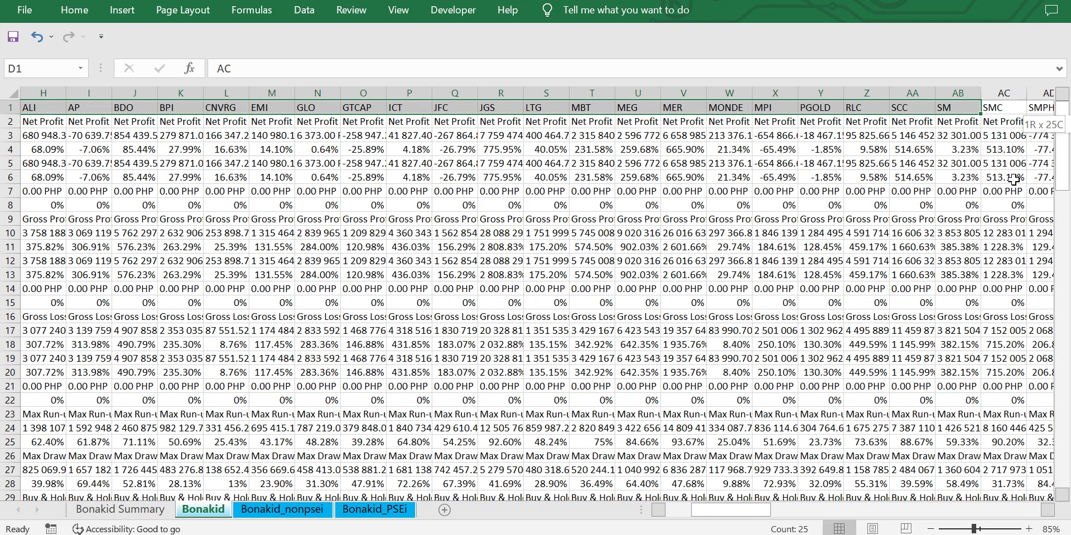
key("ctrl+q")
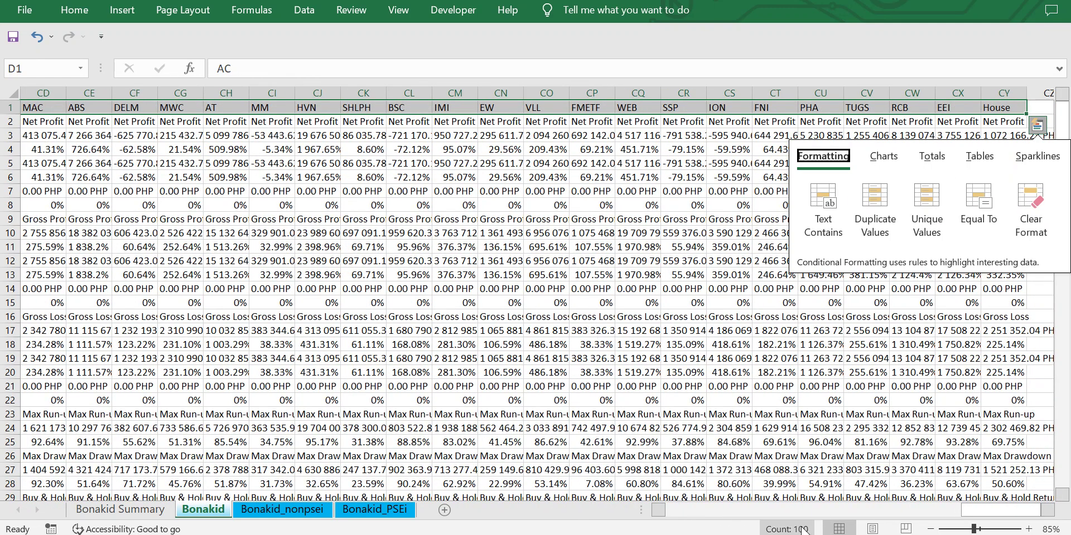
Switch to TradingView to view Bonakid's performance summary for PSEI, and compare it with the psei column in the Book2 workbook
key("alt+Tab")
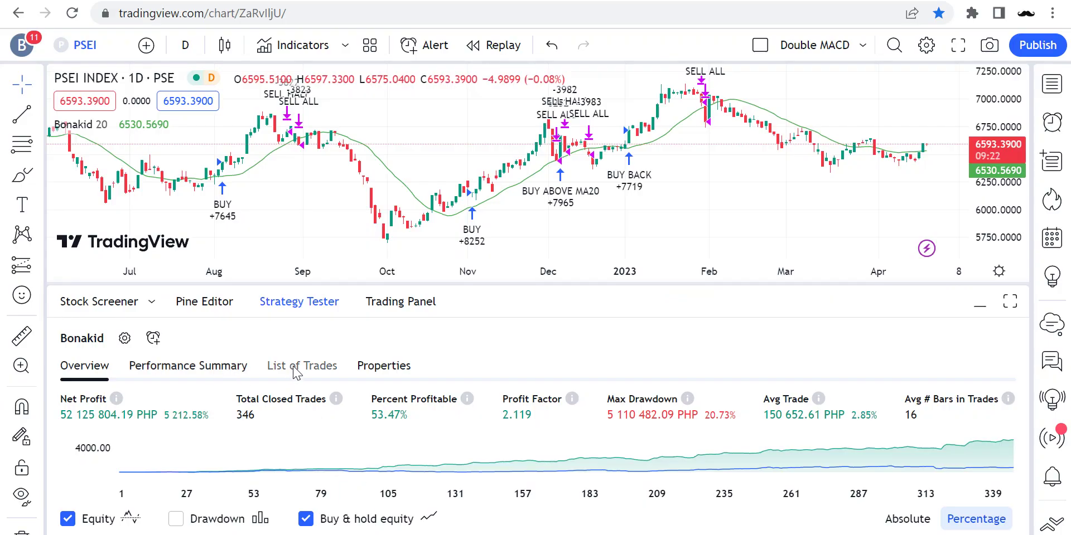
left_click(213, 369)
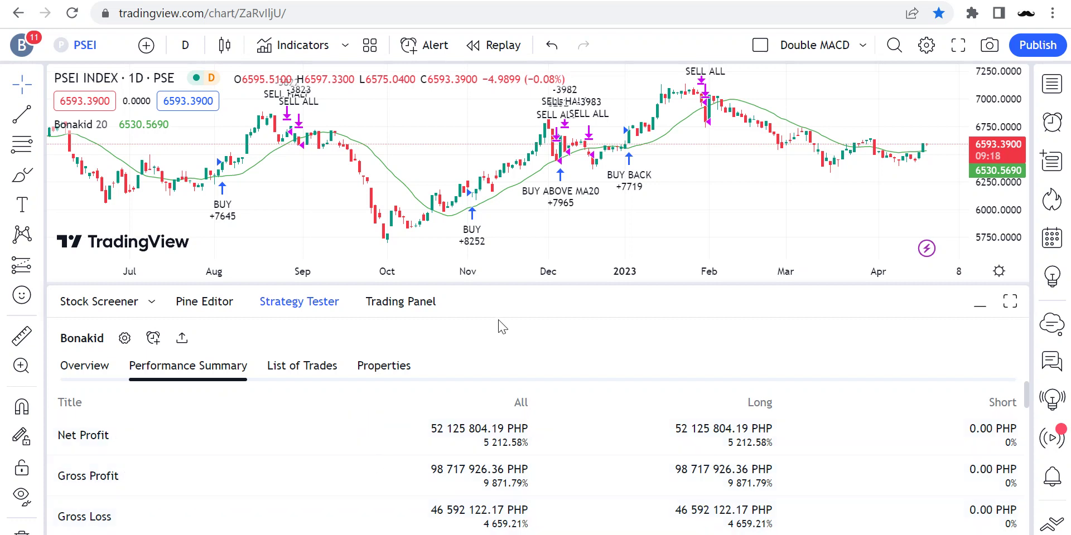
mouse_move(481, 533)
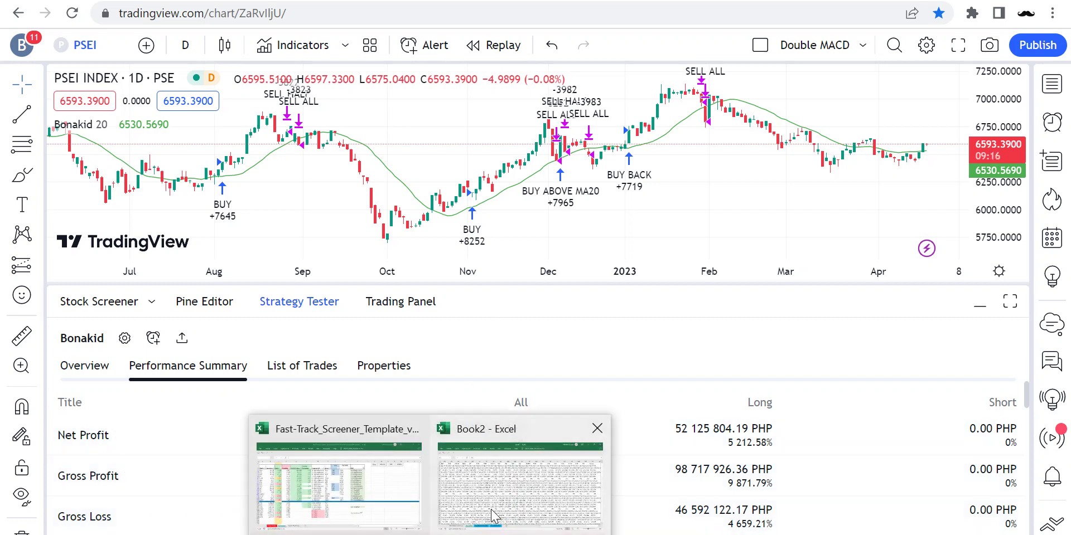
left_click(469, 468)
left_click_drag(982, 509, 703, 510)
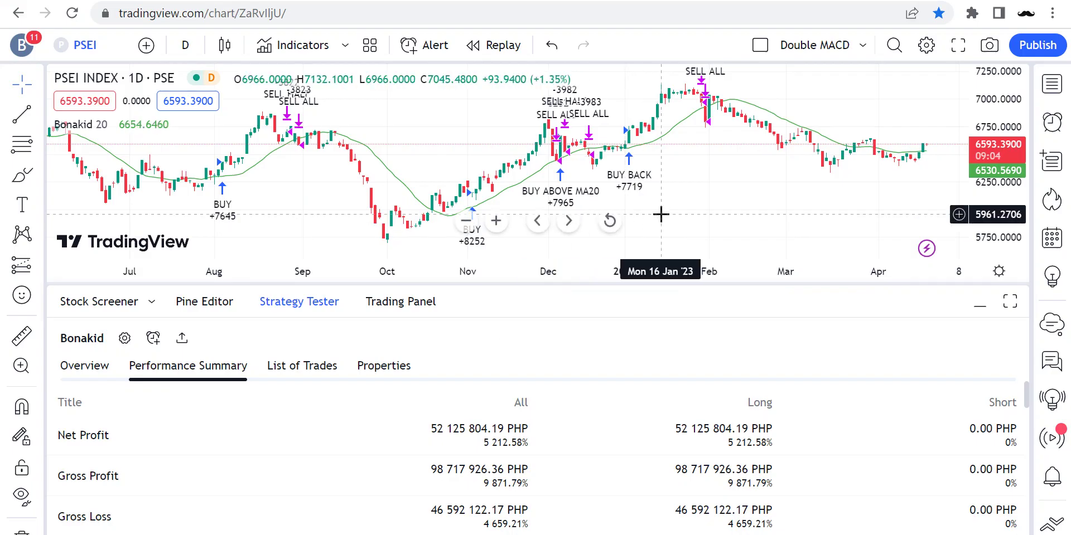
In TradingView, load the PSE-listed stock AC (Ayala Corporation) using the stocks filter for the Philippines
type("AC")
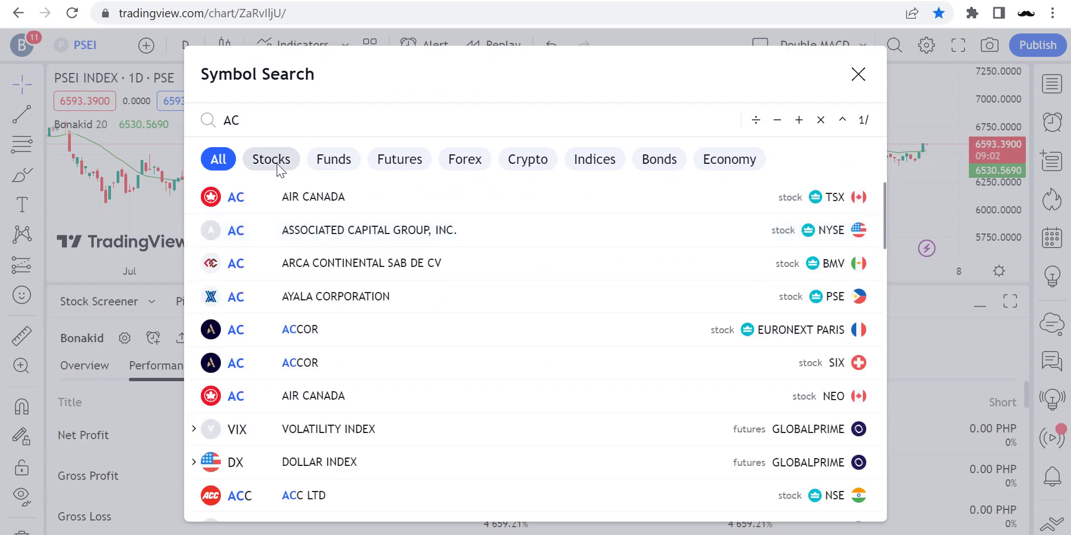
left_click(272, 160)
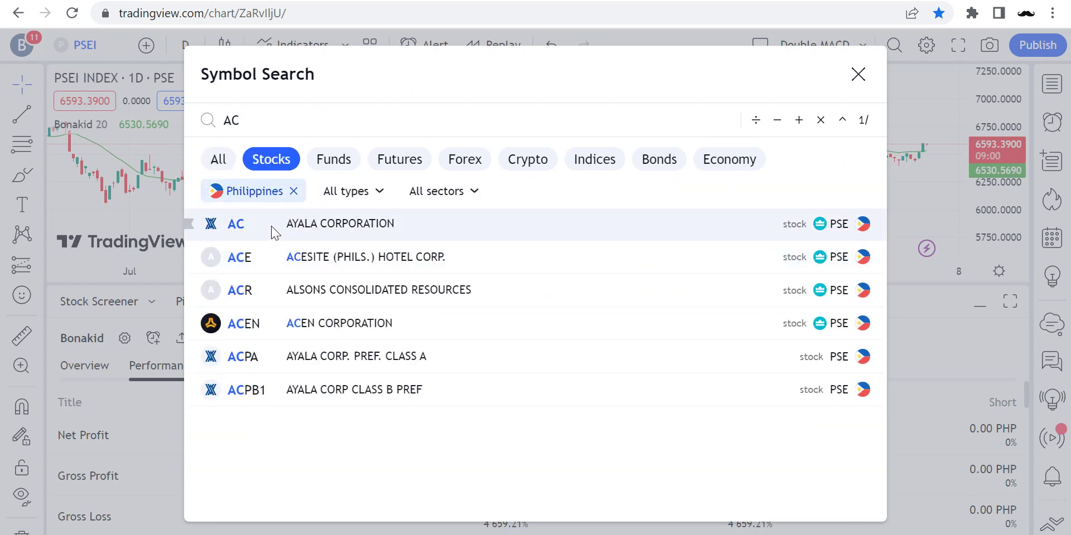
left_click(274, 231)
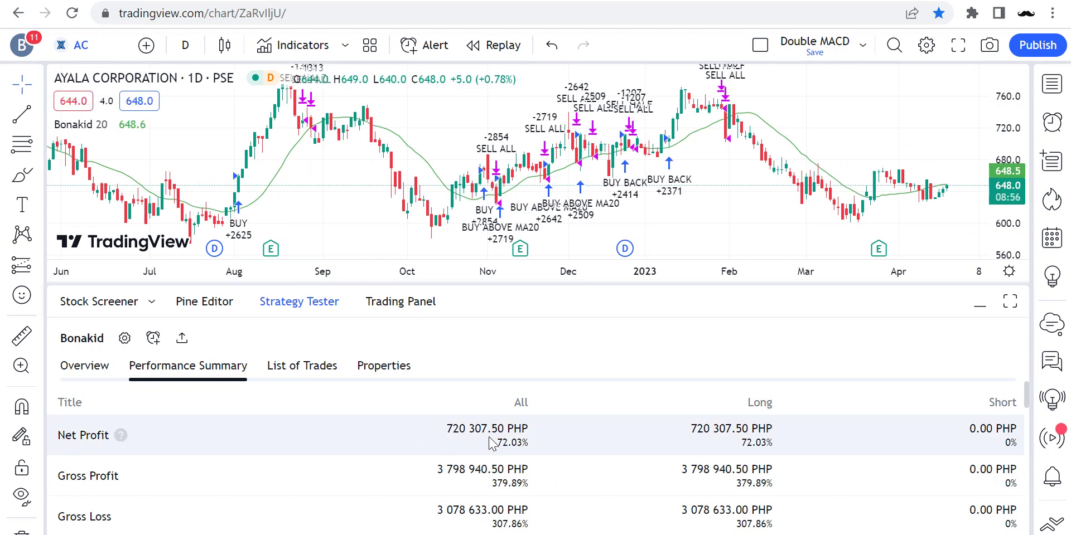
Switch to Excel to check the AC column on the Bonakid sheet, and select the ACEN header in E1
key("alt+Tab")
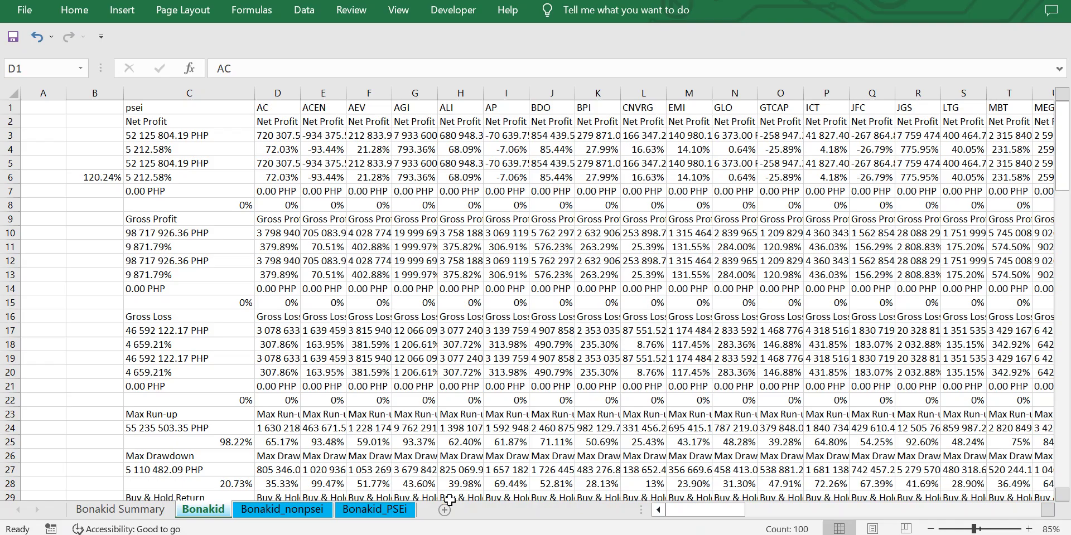
left_click(299, 121)
left_click(317, 107)
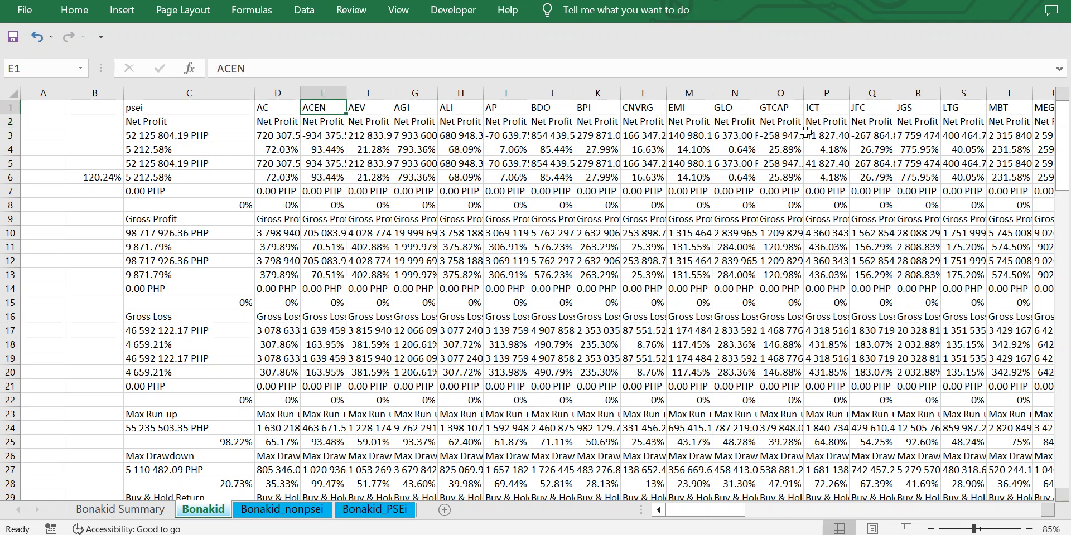
Switch back to TradingView and load the PSE-listed stock ACEN (ACEN Corporation) on the chart
key("alt+Tab")
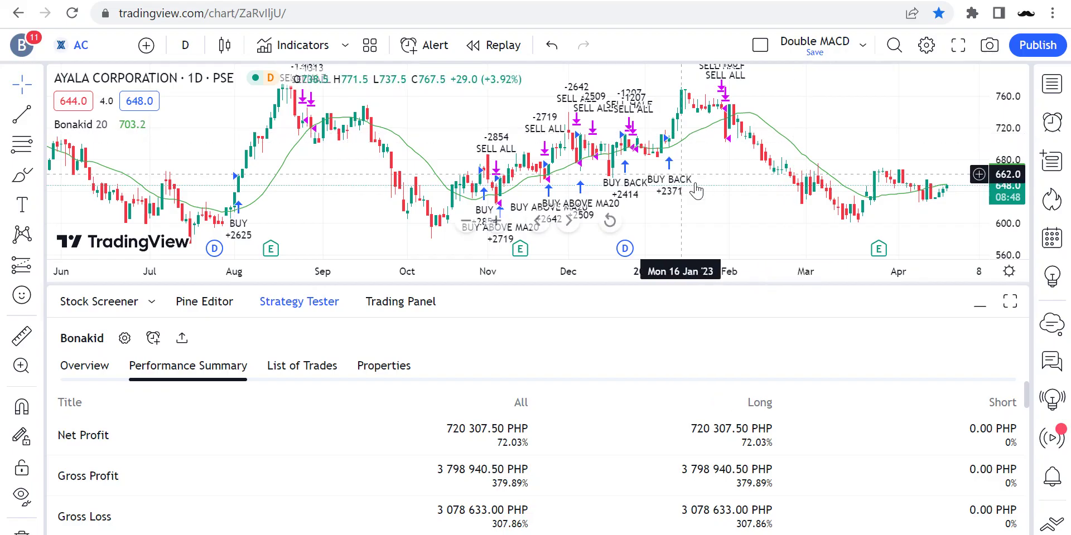
type("AC")
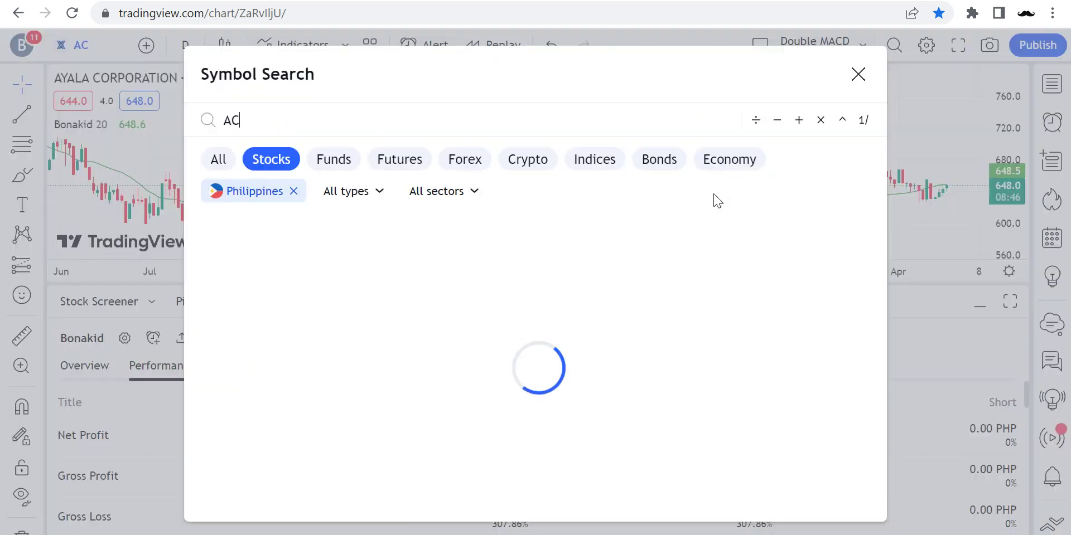
type("EN")
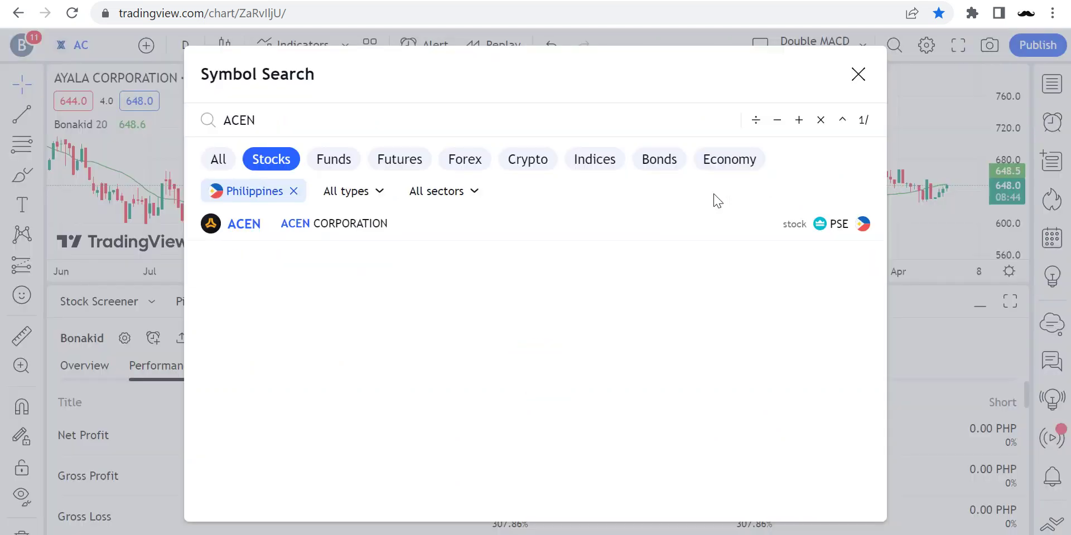
left_click(727, 226)
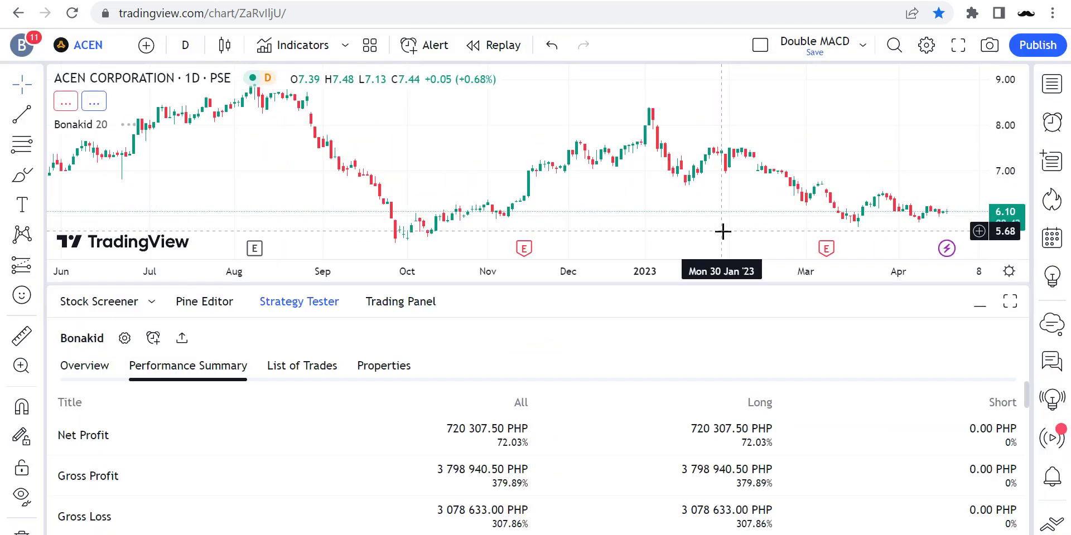
key("alt+Tab")
key("alt+Tab")
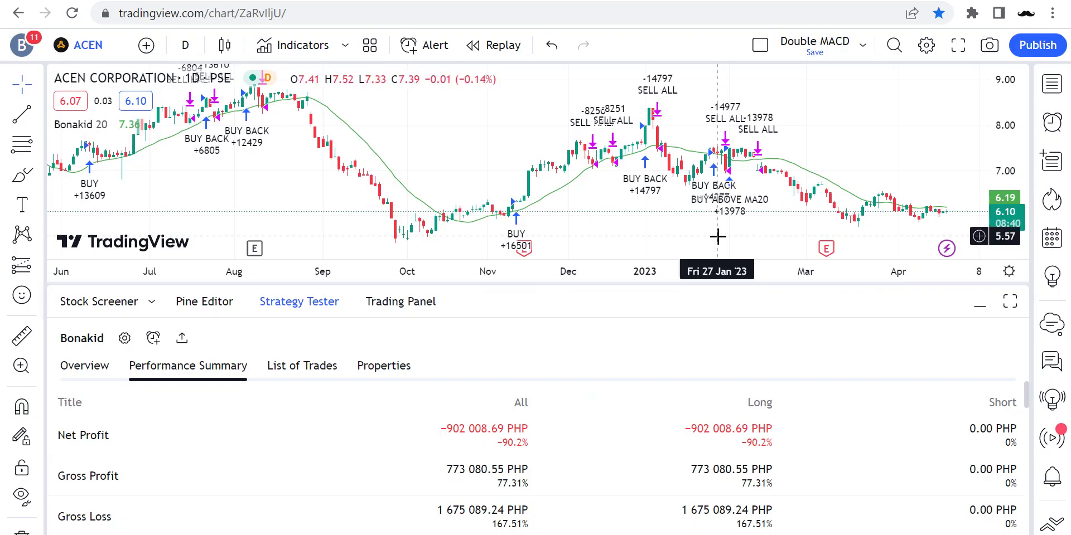
Return to the Excel workbook, compare the ACEN column, and select row 1 from AC through House to count the tickers
key("alt+Tab")
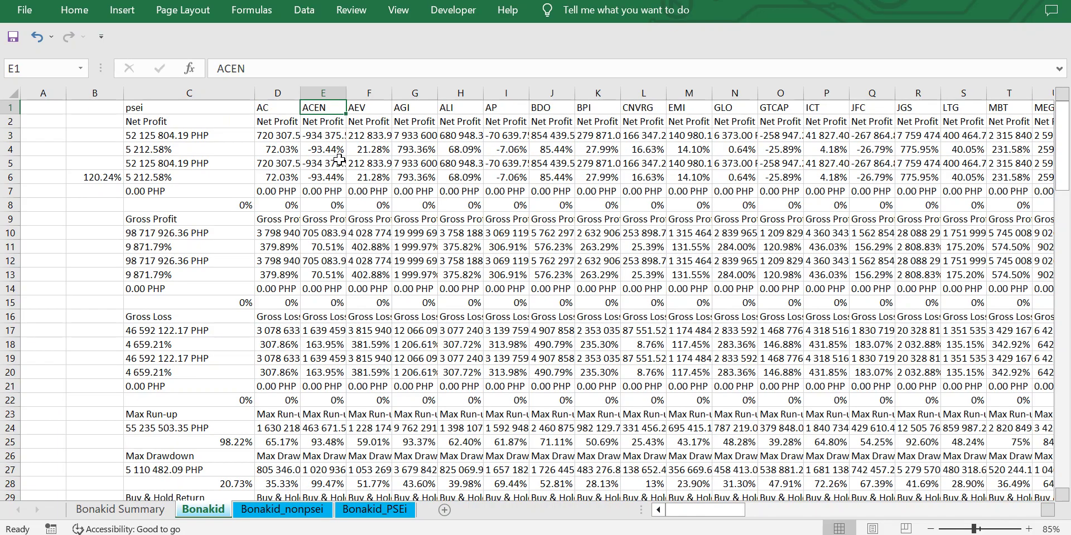
key("Left")
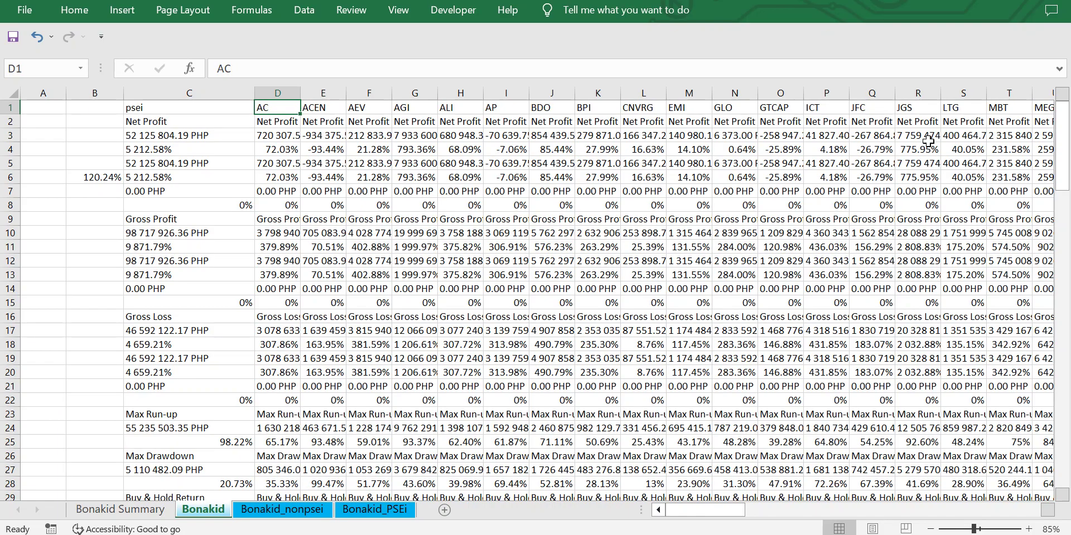
key("ctrl+shift+Right")
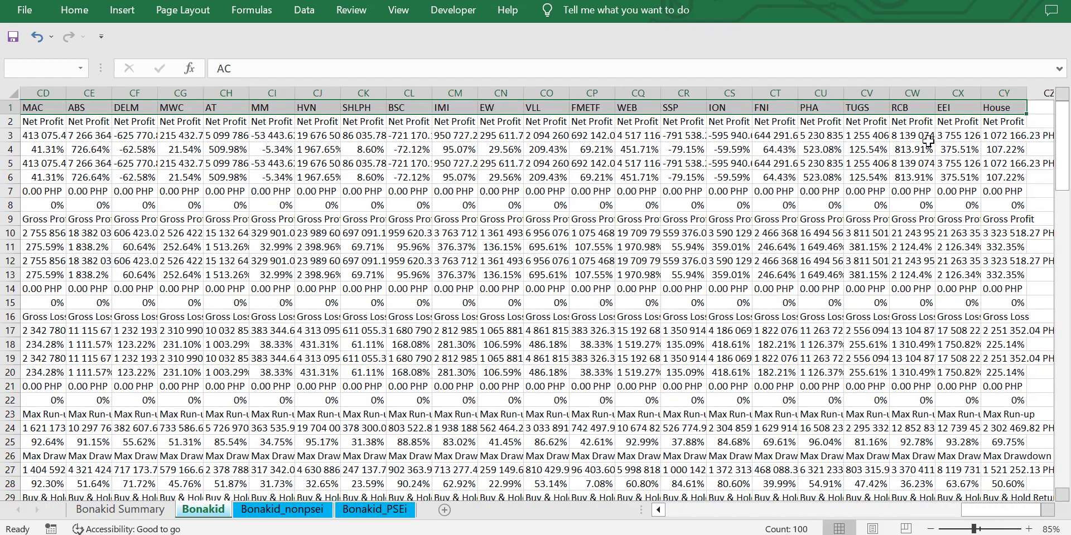
key("Left")
key("Left")
key("Left")
key("Right")
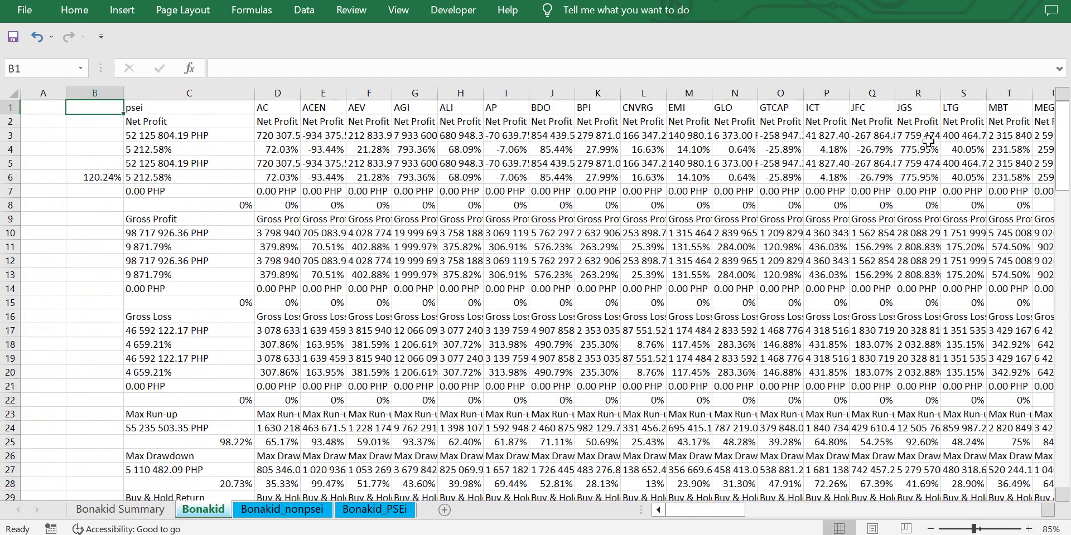
key("Right")
key("Right")
Examine column B's average formulas for net profit in B6 and buy & hold return in B31, and the percent profitable average in B68
left_click(104, 178)
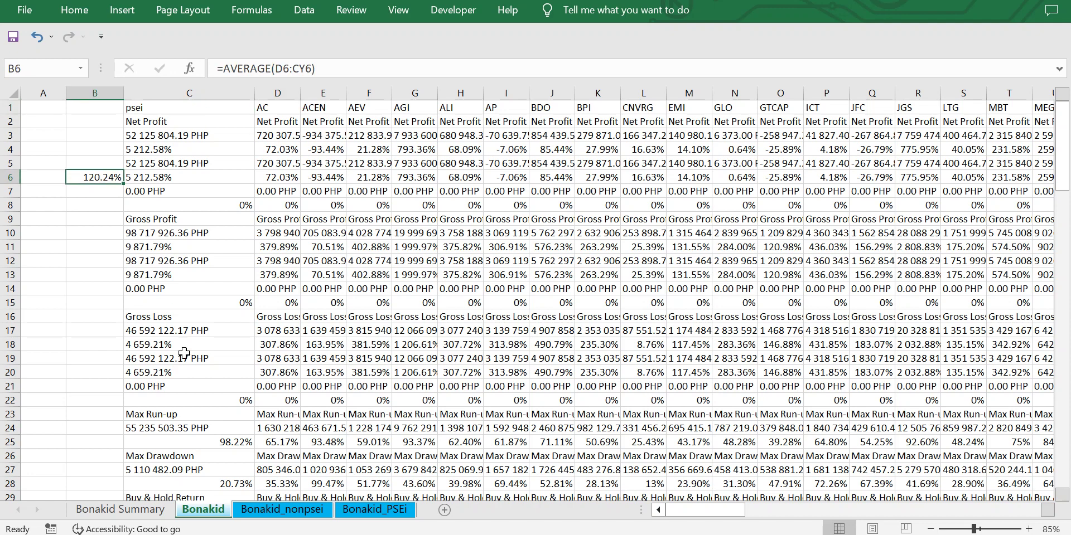
scroll(183, 340, "down", 4)
left_click(105, 360)
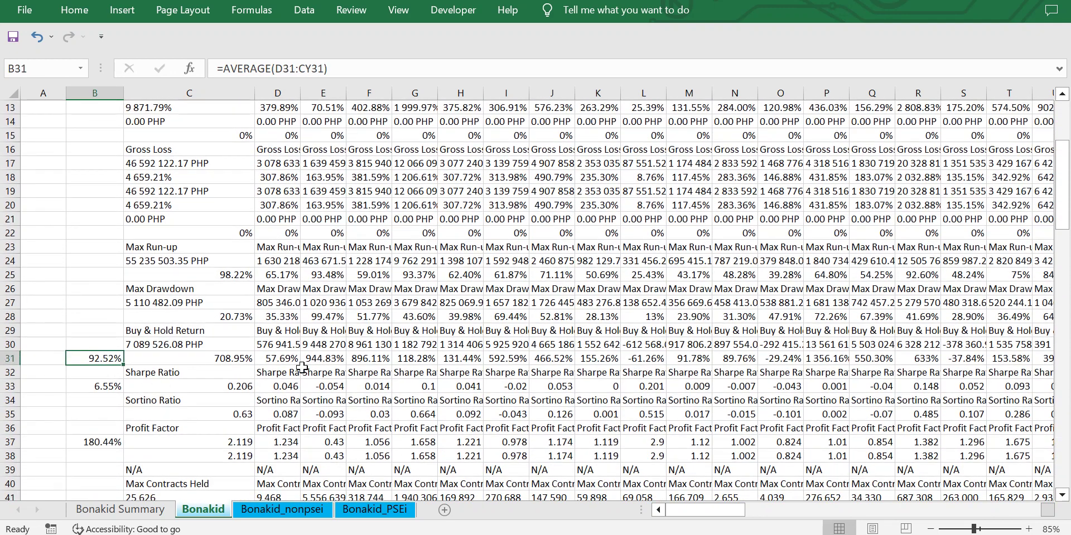
double_click(111, 358)
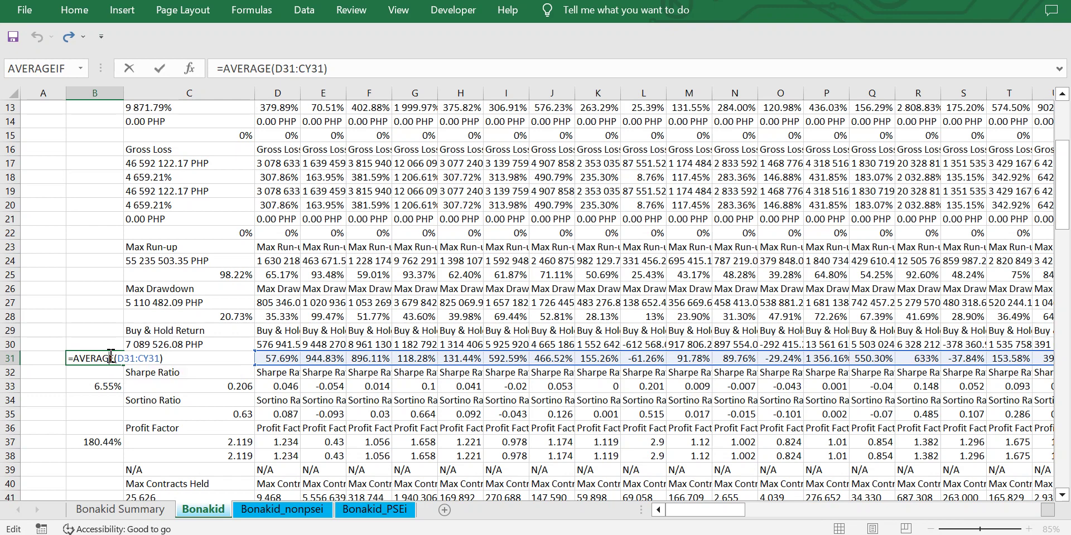
key("Return")
scroll(118, 423, "down", 2)
scroll(118, 417, "down", 9)
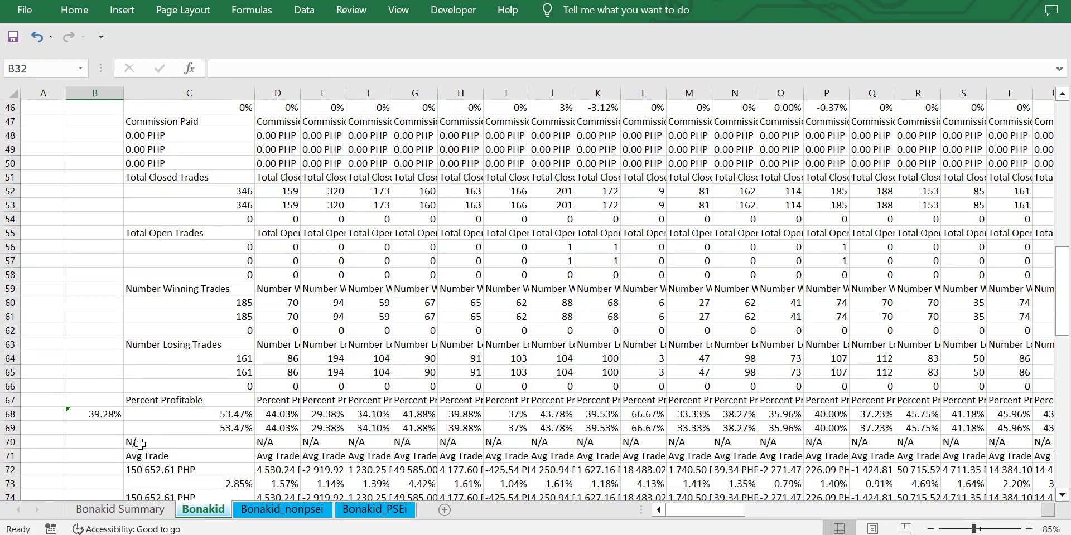
scroll(89, 340, "down", 2)
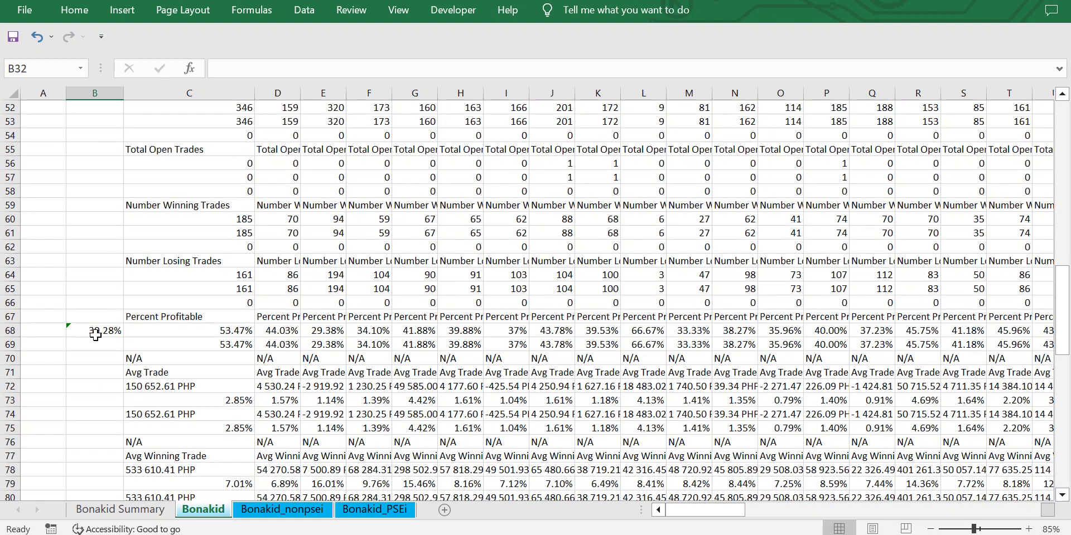
Open the Bonakid Summary sheet and examine the AllsPH net profit, buy & hold return and win rate in C4, C5 and C8
left_click(159, 510)
left_click(639, 393)
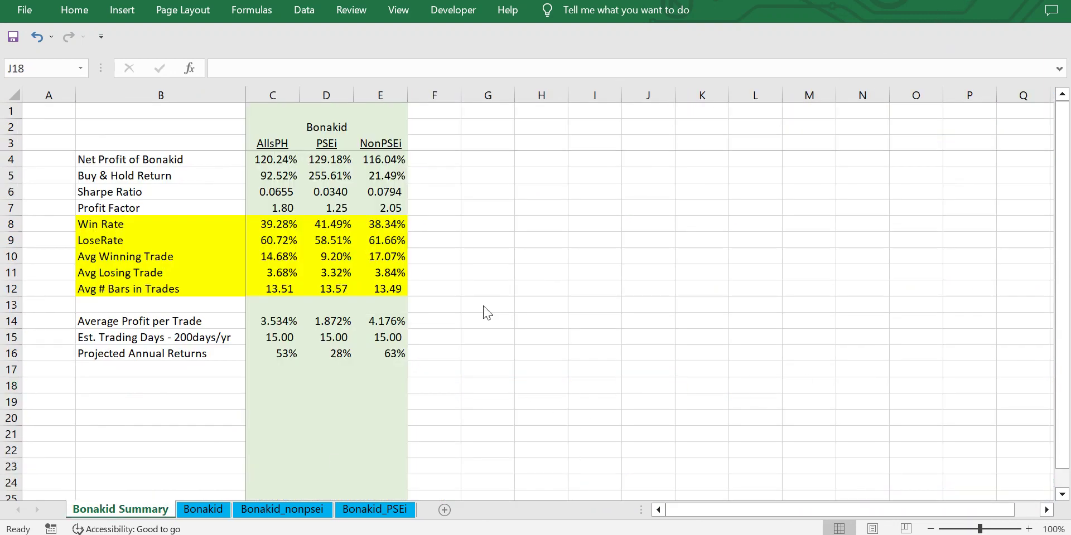
left_click(276, 159)
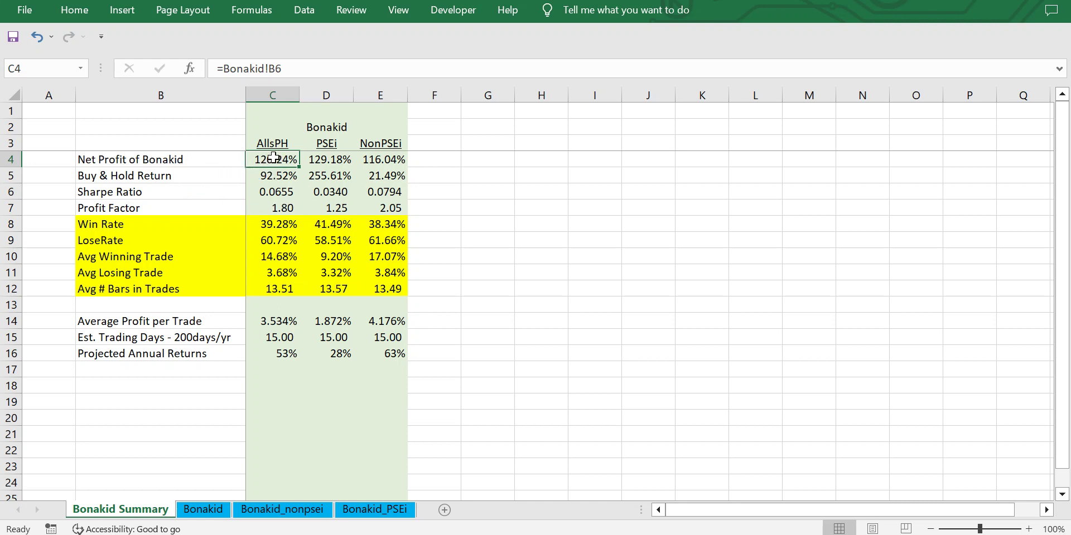
left_click_drag(271, 161, 270, 170)
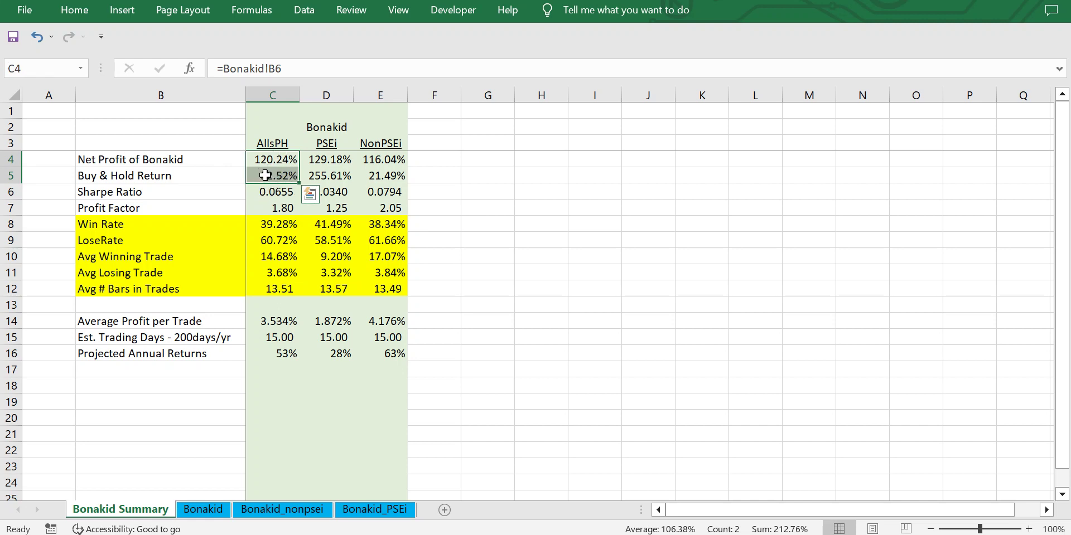
left_click(272, 227)
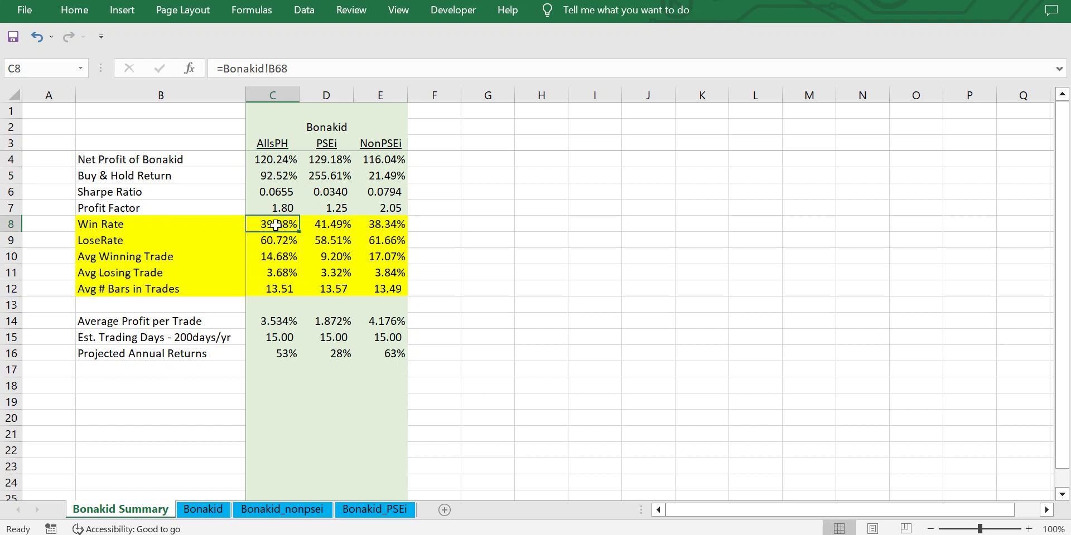
Review the ticker columns at the start of the Bonakid sheet and return to the Bonakid Summary sheet
left_click(204, 510)
scroll(267, 120, "up", 15)
scroll(264, 126, "up", 1)
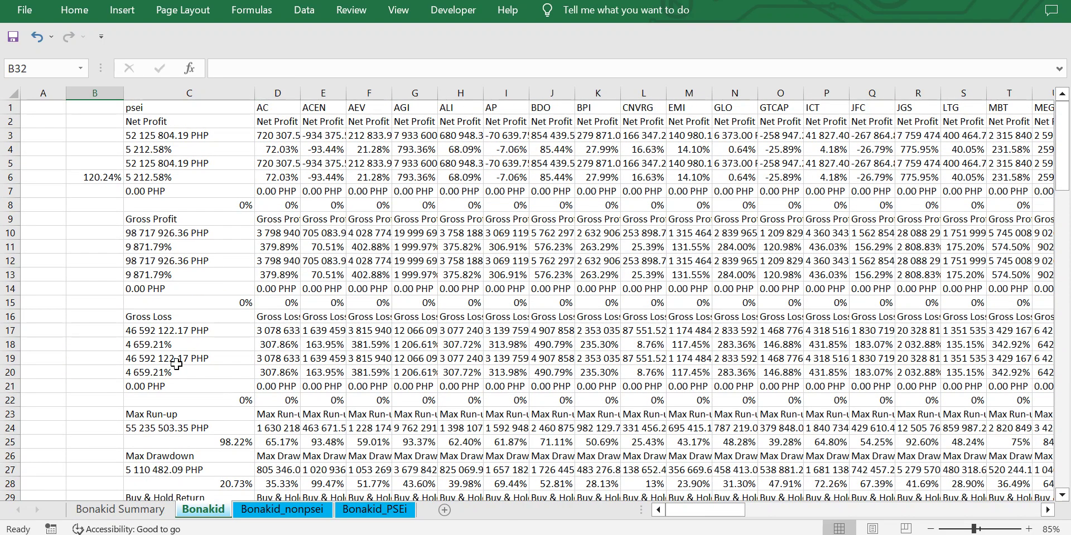
left_click(141, 509)
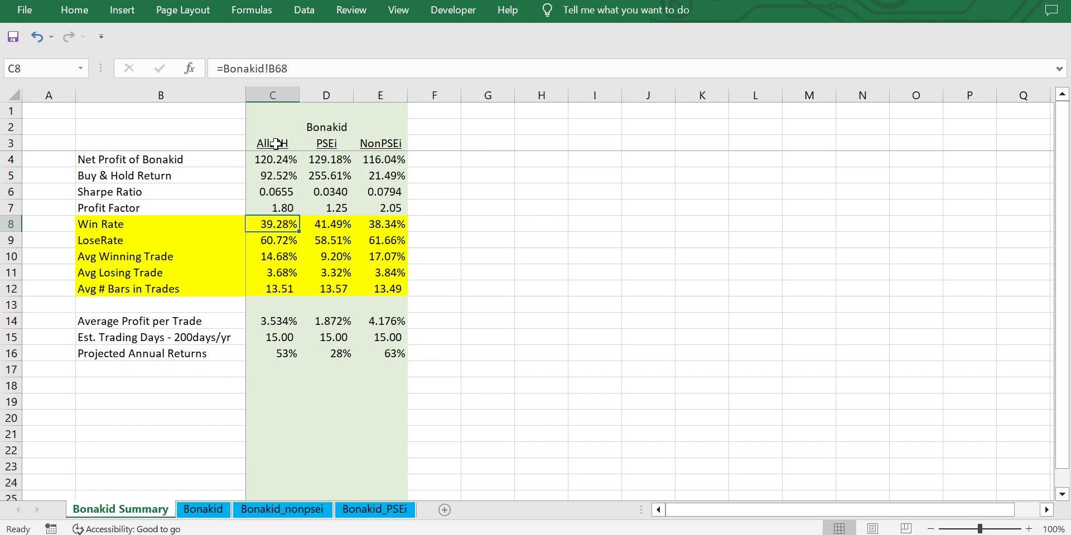
Examine the AllsPH lose rate, average winning trade, average losing trade and average number of bars in C9 through C12
left_click(261, 243)
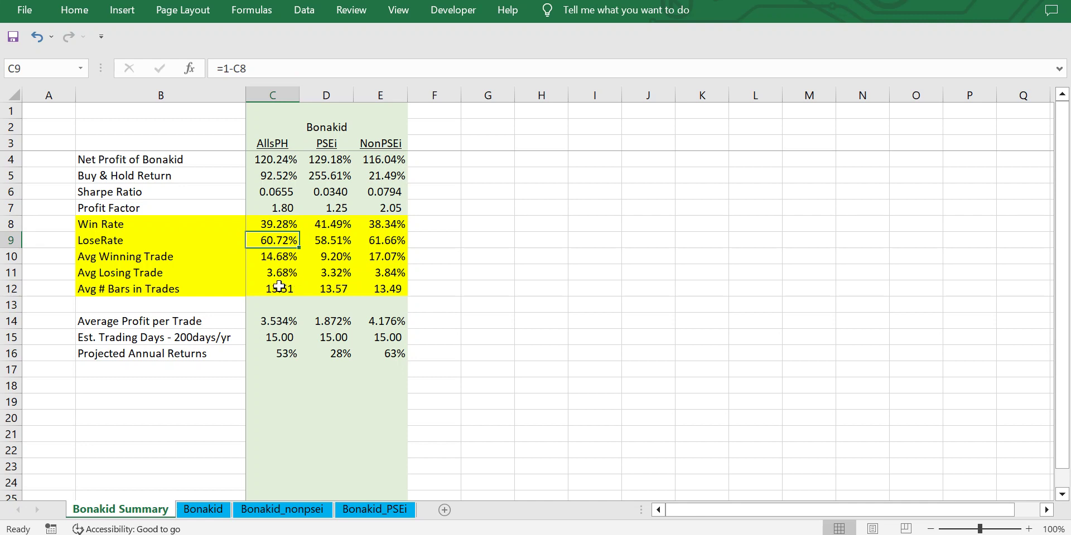
left_click(265, 258)
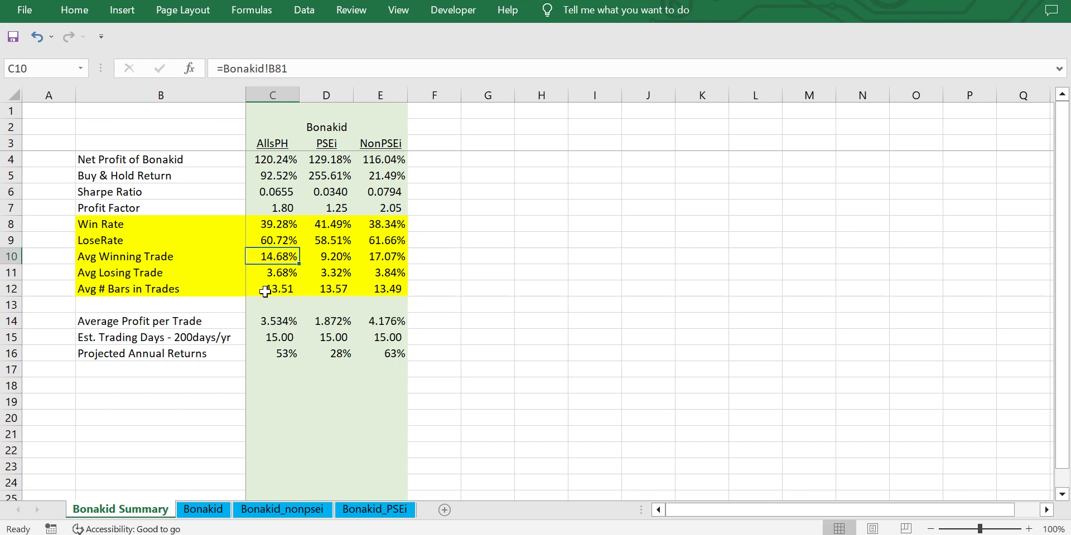
left_click(269, 273)
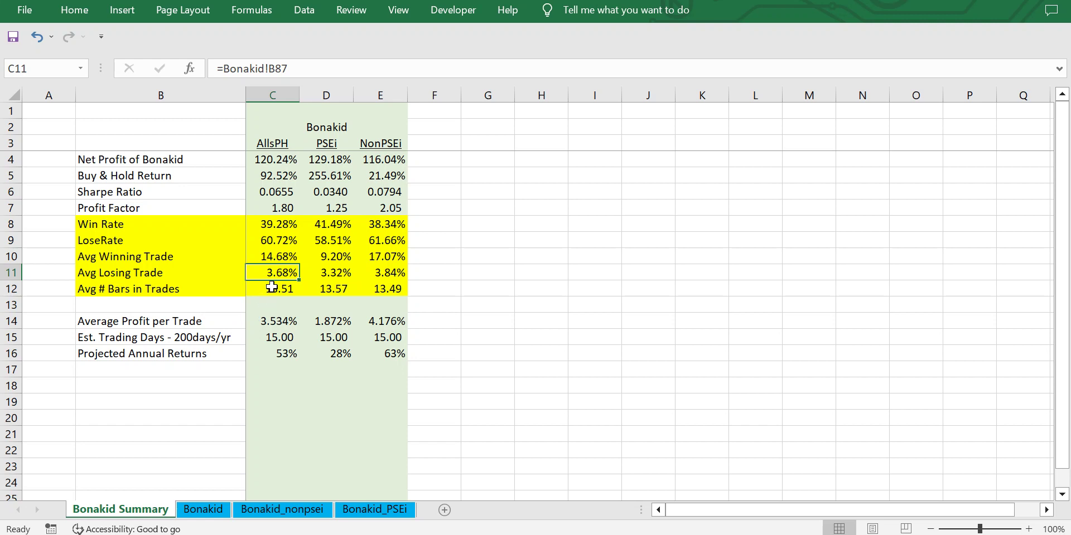
left_click(270, 288)
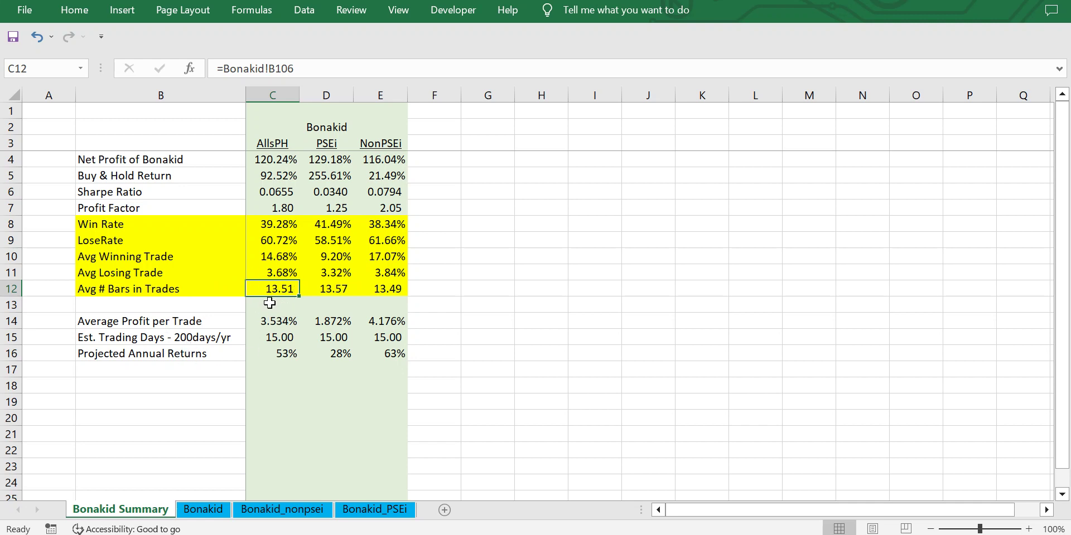
Examine the AllsPH trade statistics in C8:C12 and the average profit per trade formula in C14
left_click_drag(275, 224, 268, 291)
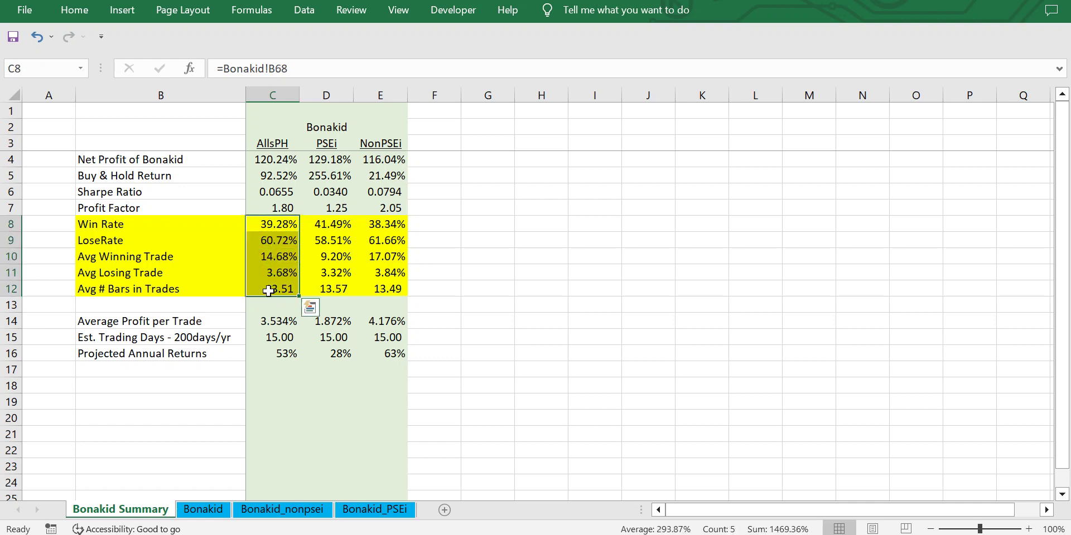
double_click(265, 321)
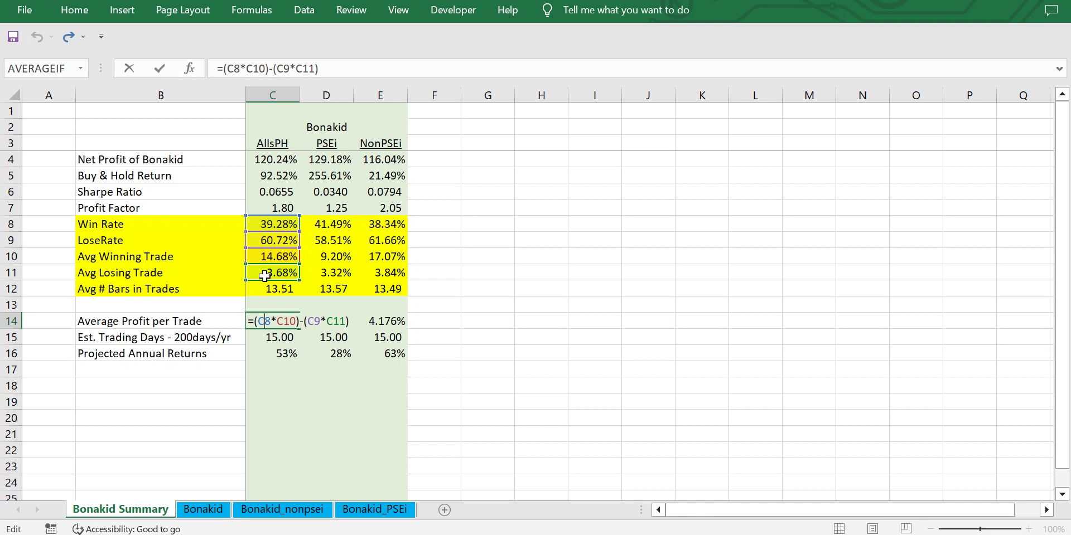
key("Return")
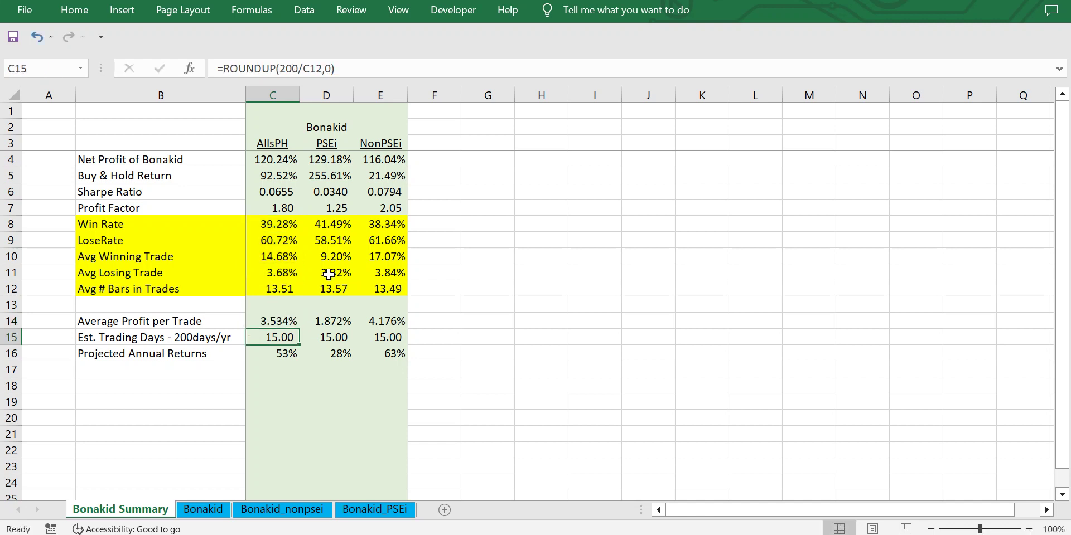
left_click(281, 322)
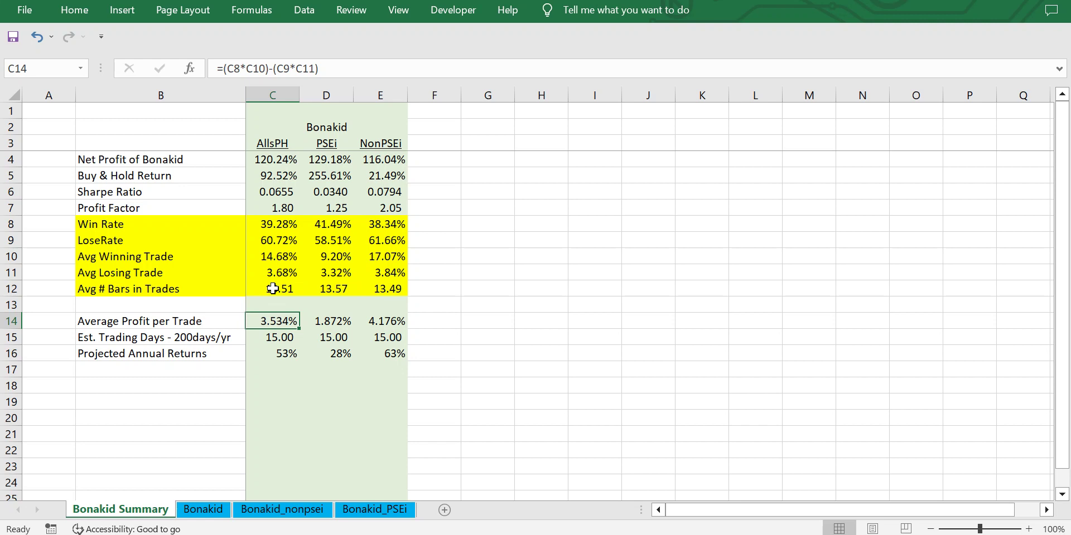
Examine the AllsPH estimated trading days formula in C15, based on 200 days per year
left_click(274, 339)
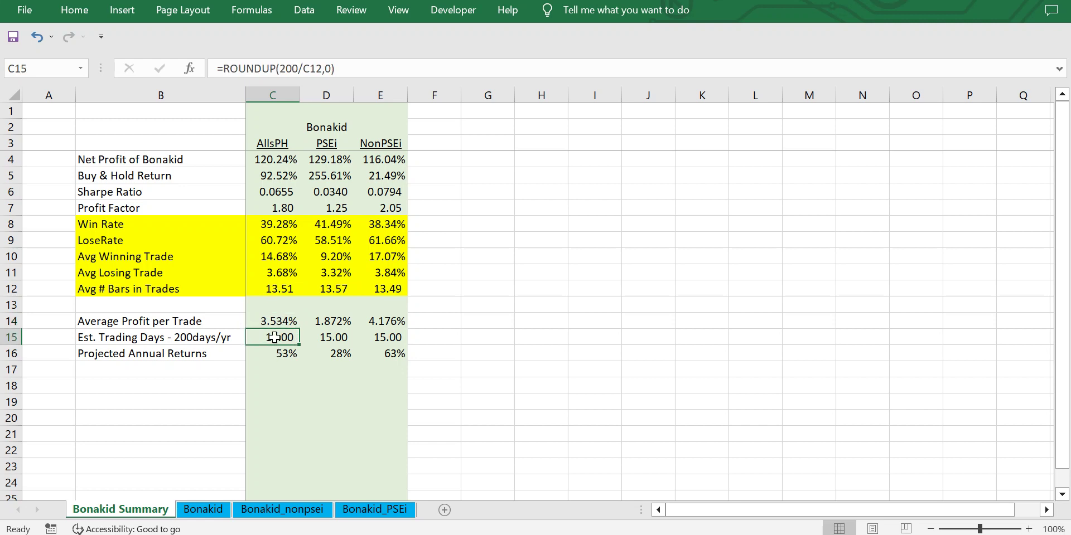
double_click(274, 338)
key("Return")
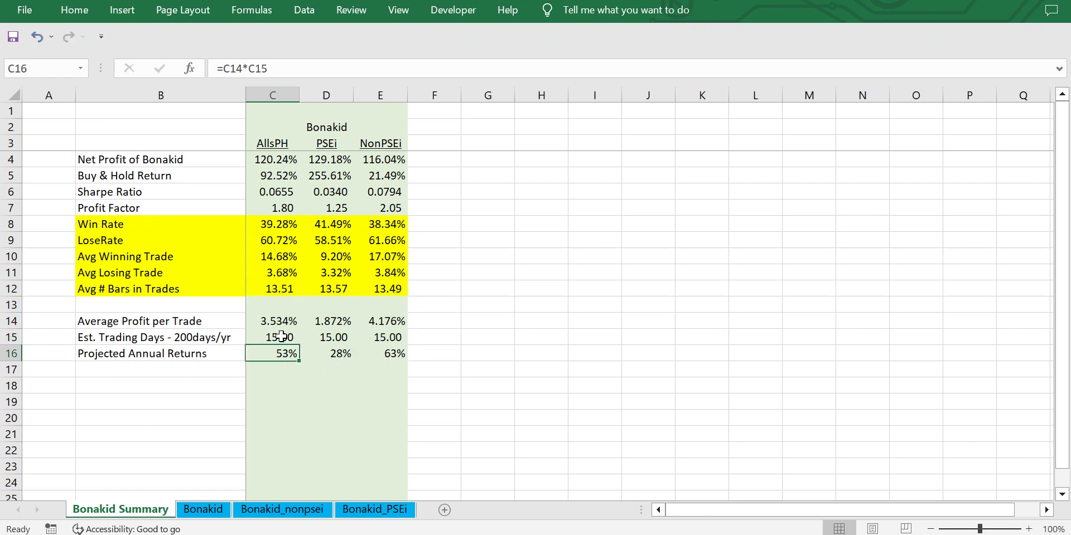
left_click(281, 338)
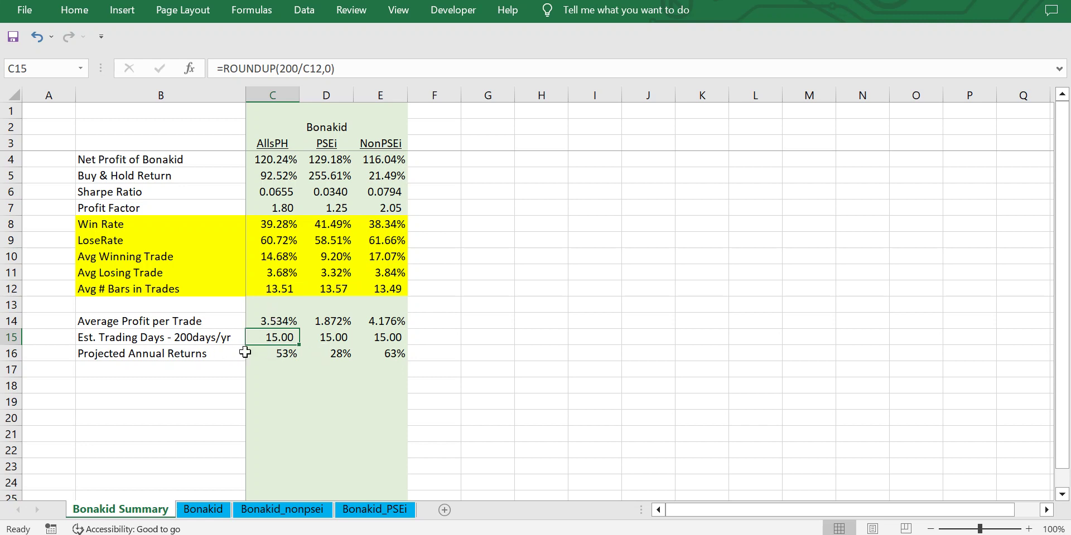
Examine the AllsPH projected annual returns formula in C16 and the cells it references
left_click(283, 351)
double_click(282, 353)
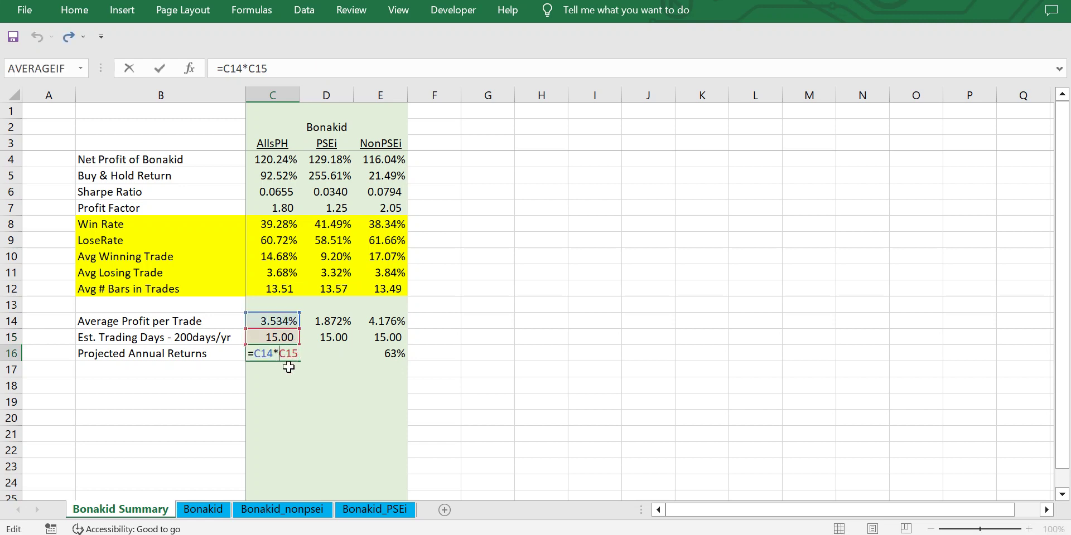
key("Return")
left_click(290, 357)
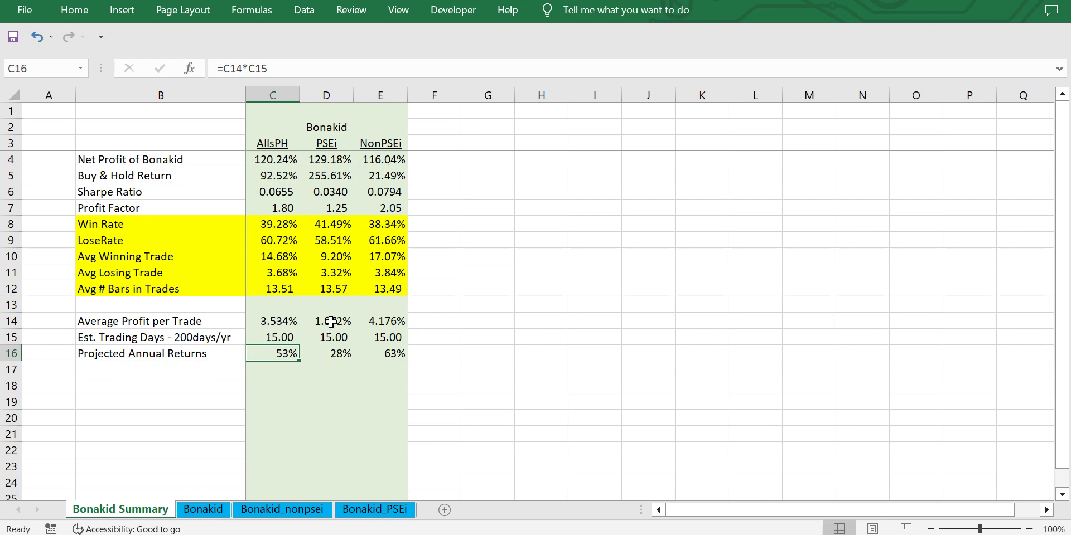
Examine the projected annual returns formulas for PSEi in D16 and NonPSEi in E16
double_click(335, 354)
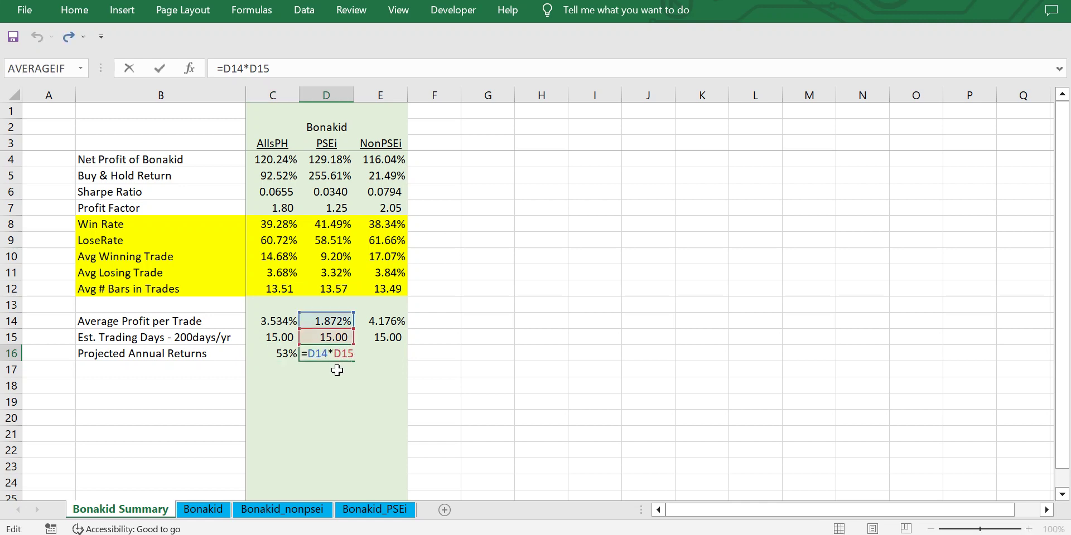
key("Return")
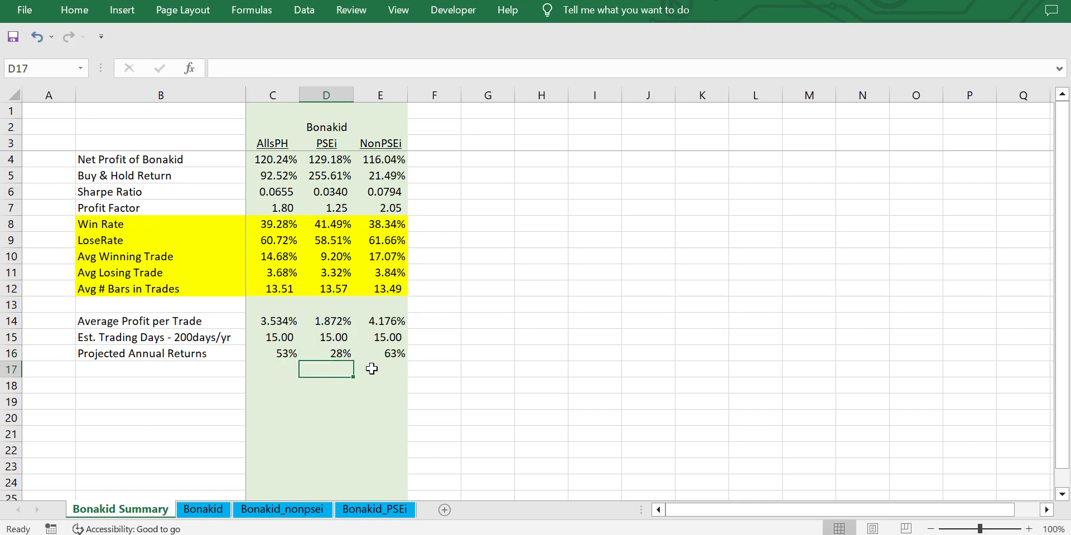
double_click(394, 353)
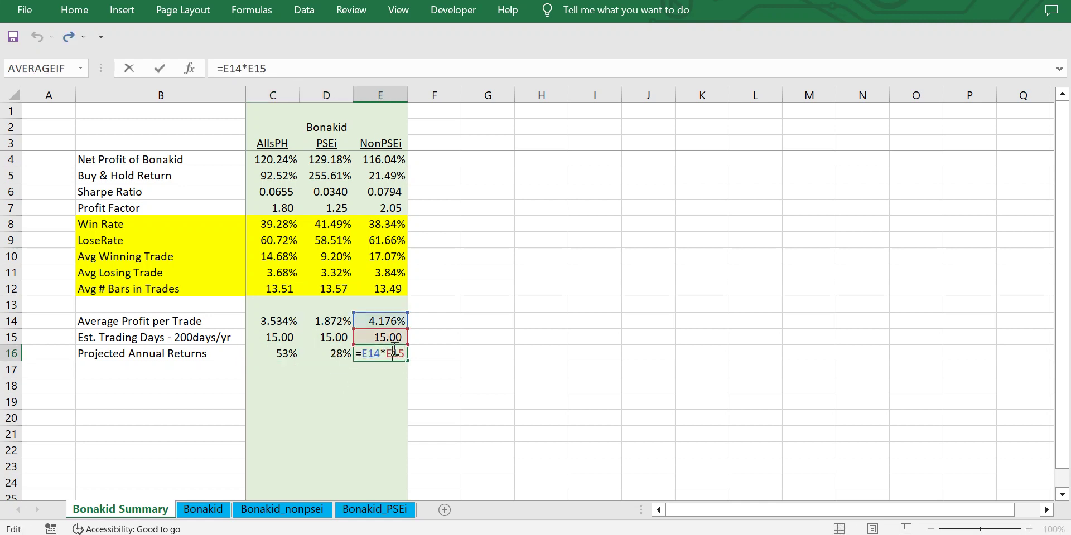
left_click(428, 359)
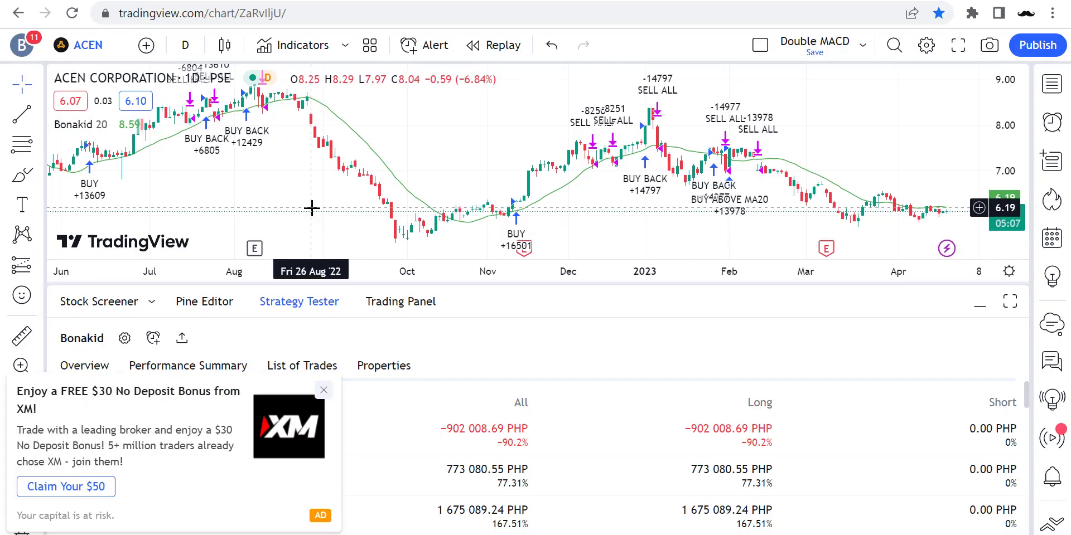
Switch to the TradingView chart and look up the symbol PSEI across all categories
type("PSEI")
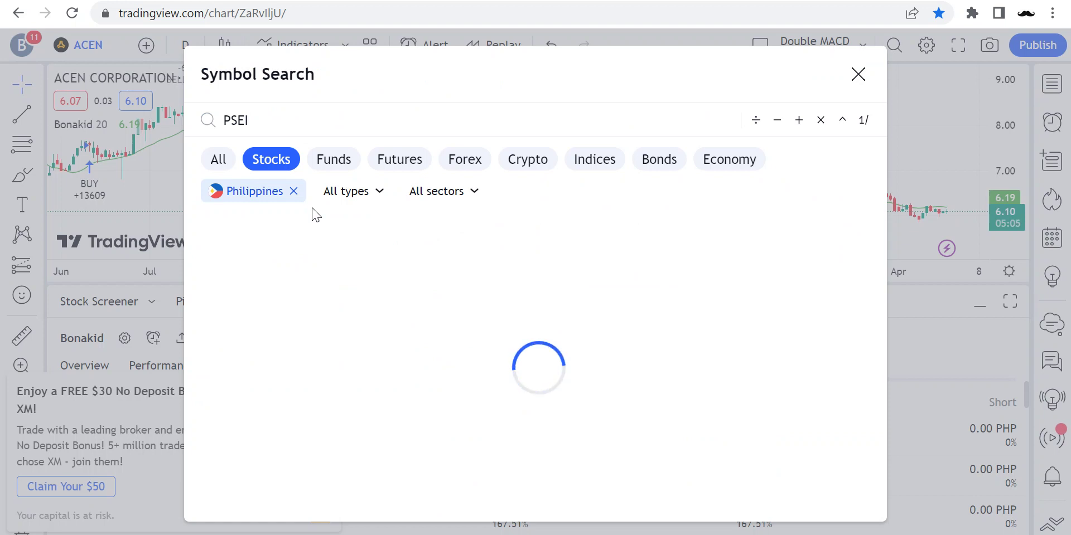
left_click(217, 162)
left_click(251, 198)
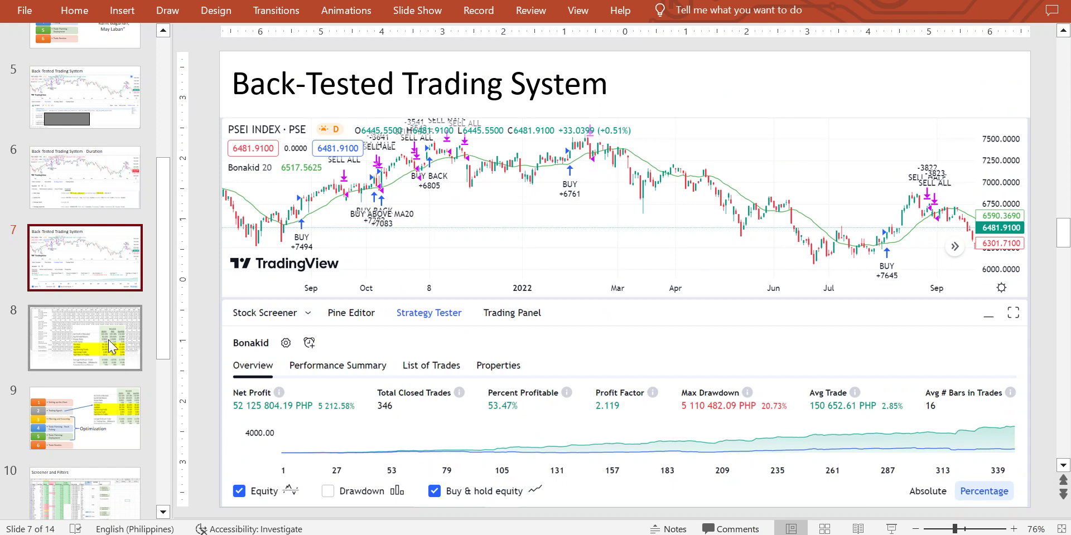
Switch to the PowerPoint presentation and view slide 8 with the backtest summary table and slide 9 with the optimization overview
left_click(112, 347)
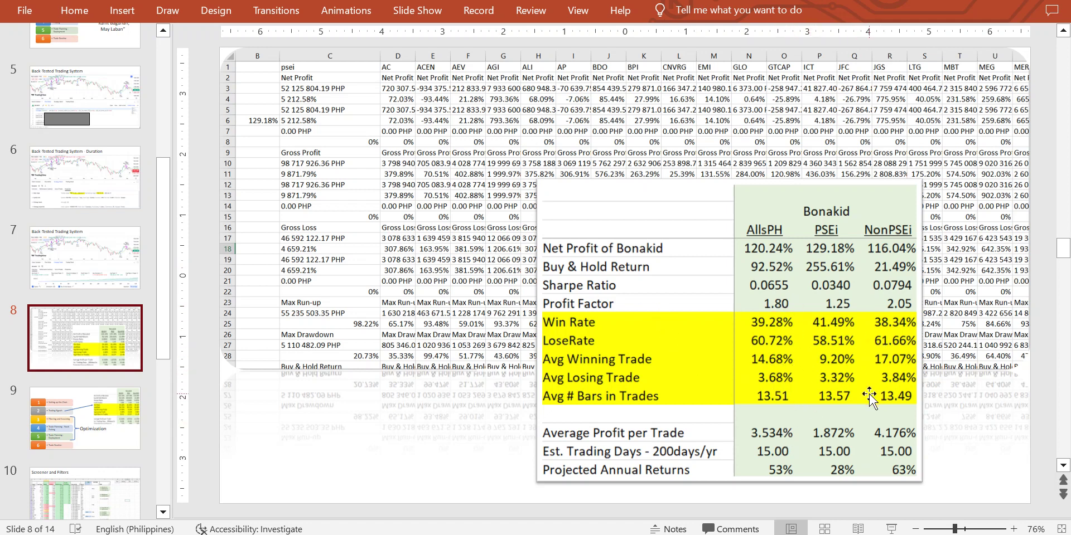
left_click(81, 434)
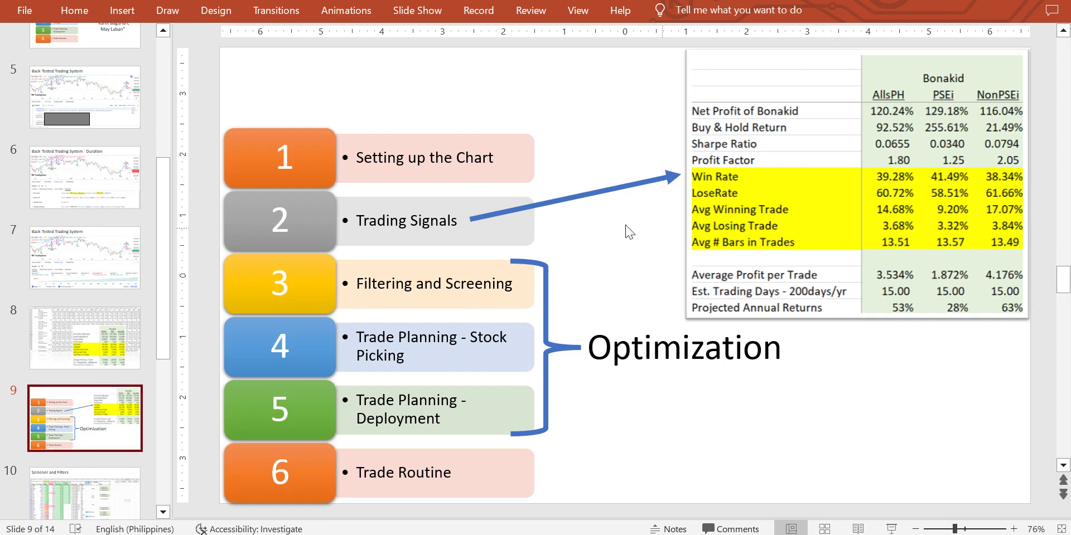